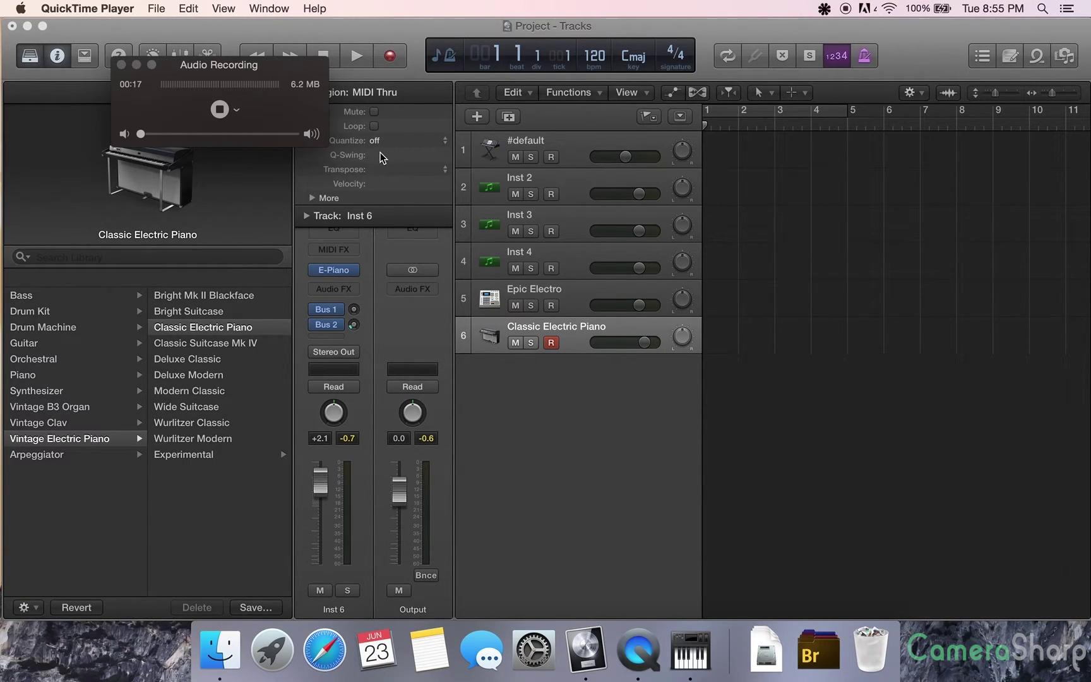
# Step: Bring Logic Pro X forward and select the #default track header
pyautogui.click(551, 146)
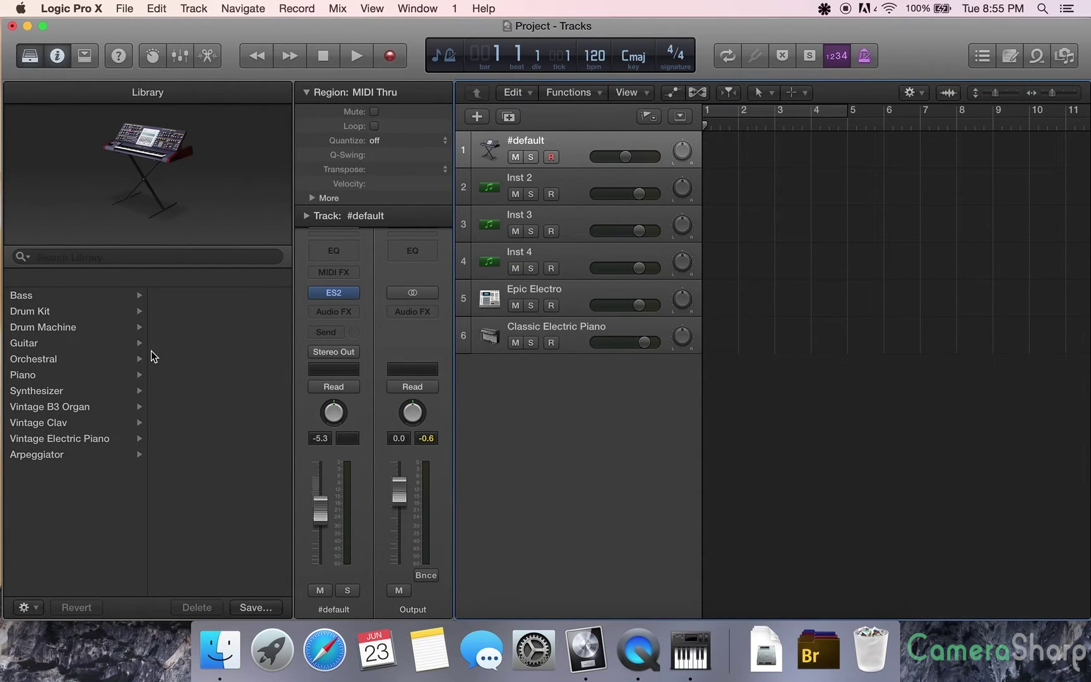
# Step: Open the ES2 synth on #default, move its window right, and audition a note and chord
pyautogui.moveTo(333, 292)
pyautogui.click(342, 293)
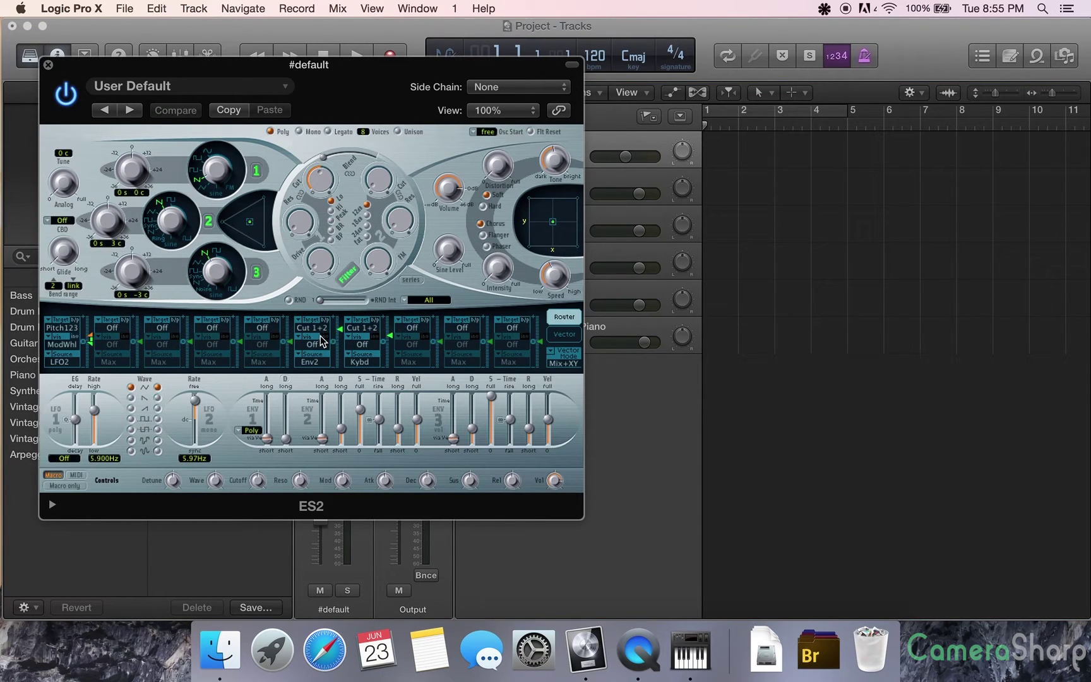
pyautogui.moveTo(328, 69); pyautogui.dragTo(421, 78)
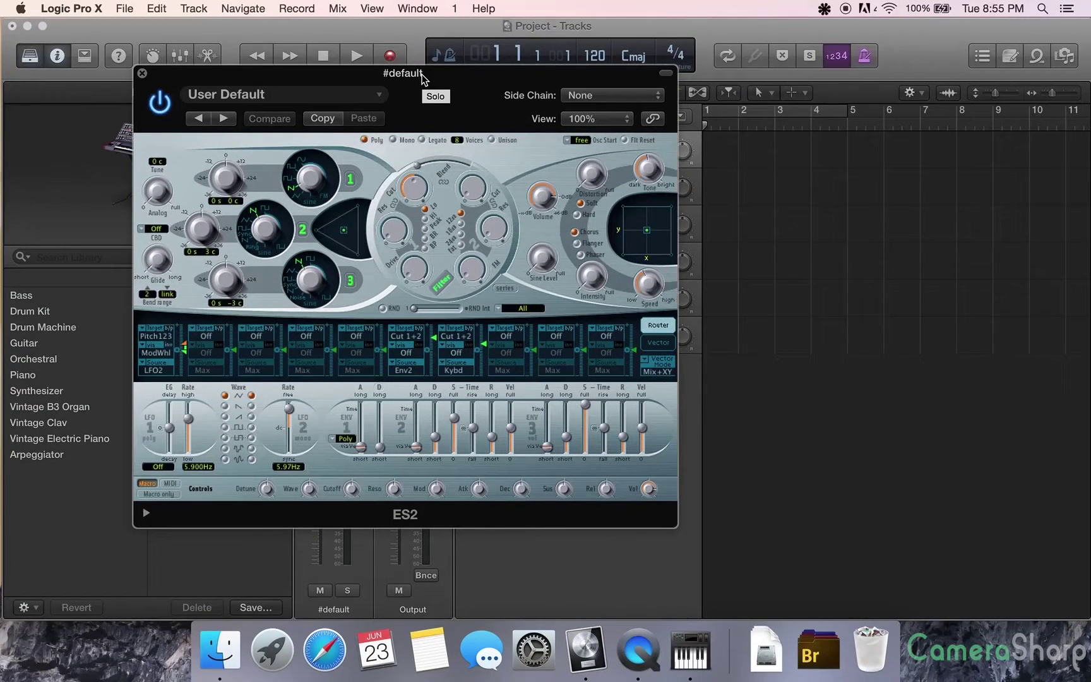
pyautogui.press('f')
pyautogui.press('f')
pyautogui.hotkey('a', 'd', 'h')
# Step: Audition oscillator 1 on FM, return it to square, and set oscillator 3 to sync
pyautogui.moveTo(327, 192); pyautogui.dragTo(313, 142)
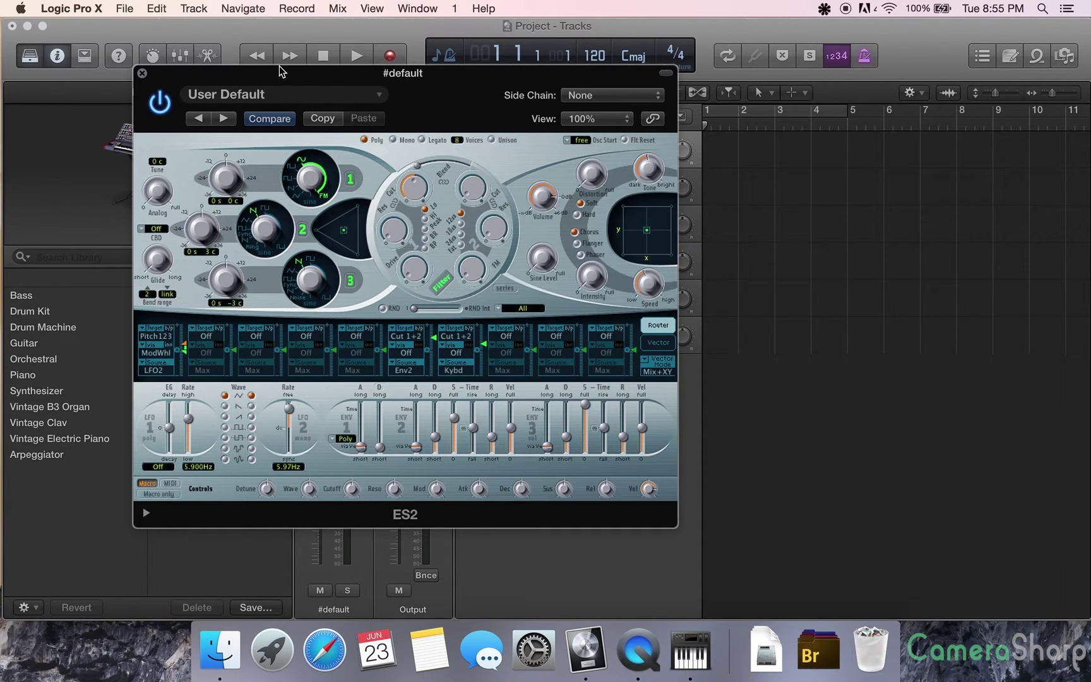
pyautogui.hotkey('a', 'd', 'g')
pyautogui.press('h')
pyautogui.moveTo(314, 197)
pyautogui.mouseDown()
pyautogui.moveTo(299, 262)
pyautogui.moveTo(265, 271)
pyautogui.mouseUp()
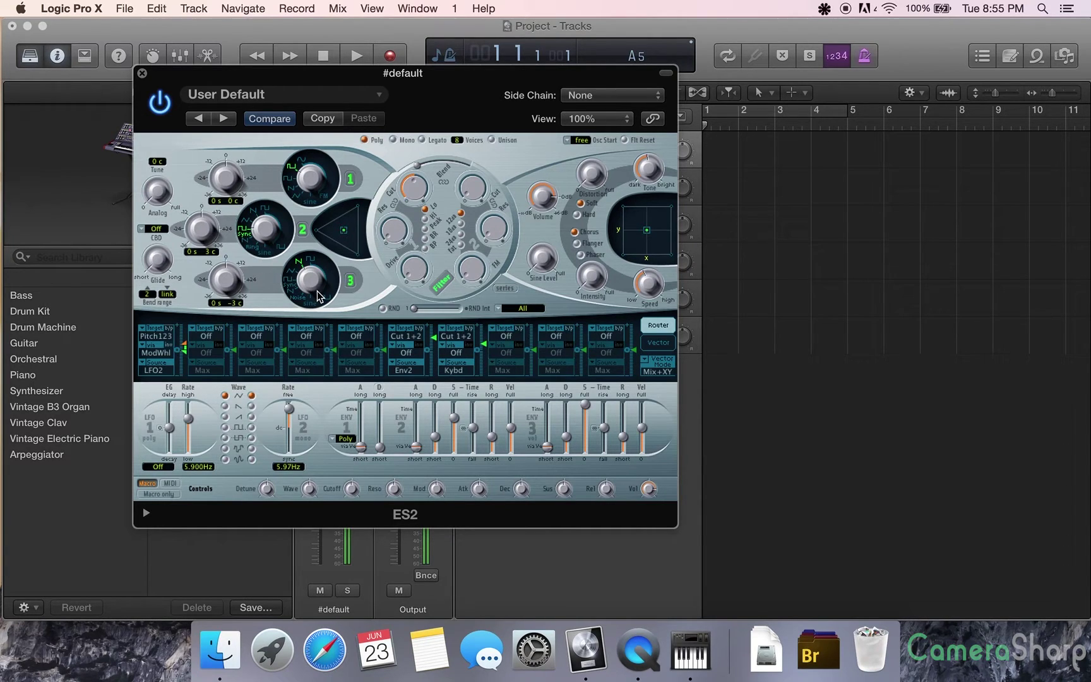
pyautogui.moveTo(308, 280); pyautogui.dragTo(308, 311)
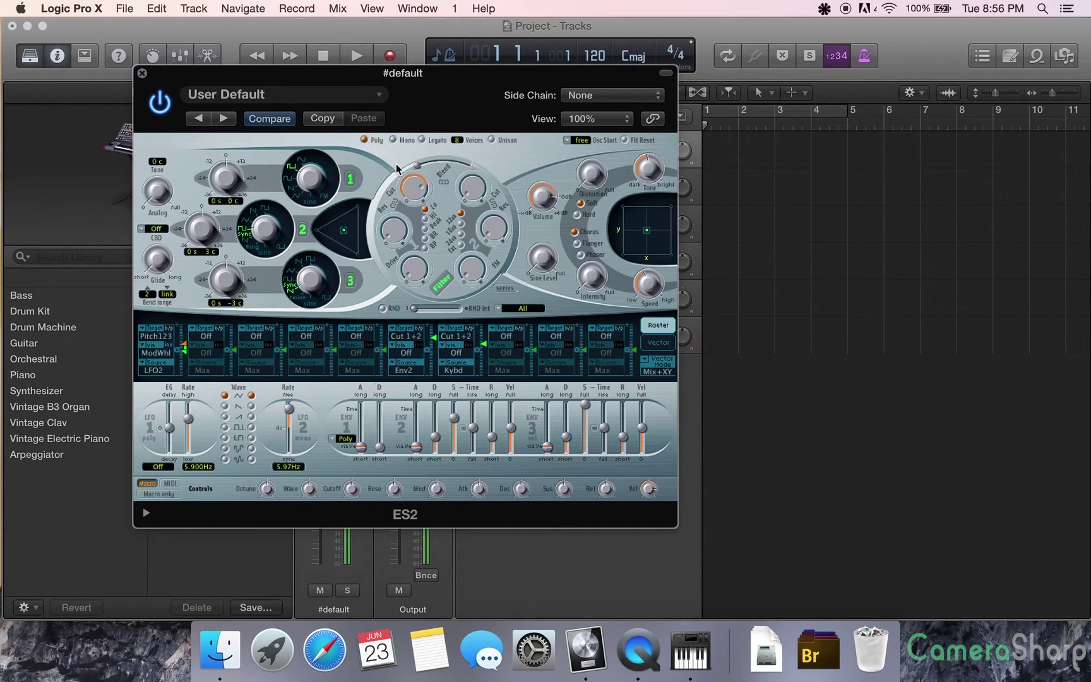
# Step: Set the ES2 filter FM knob to 0.65 and turn up the filter Drive
pyautogui.moveTo(464, 270); pyautogui.dragTo(450, 212)
pyautogui.moveTo(414, 268); pyautogui.dragTo(412, 230)
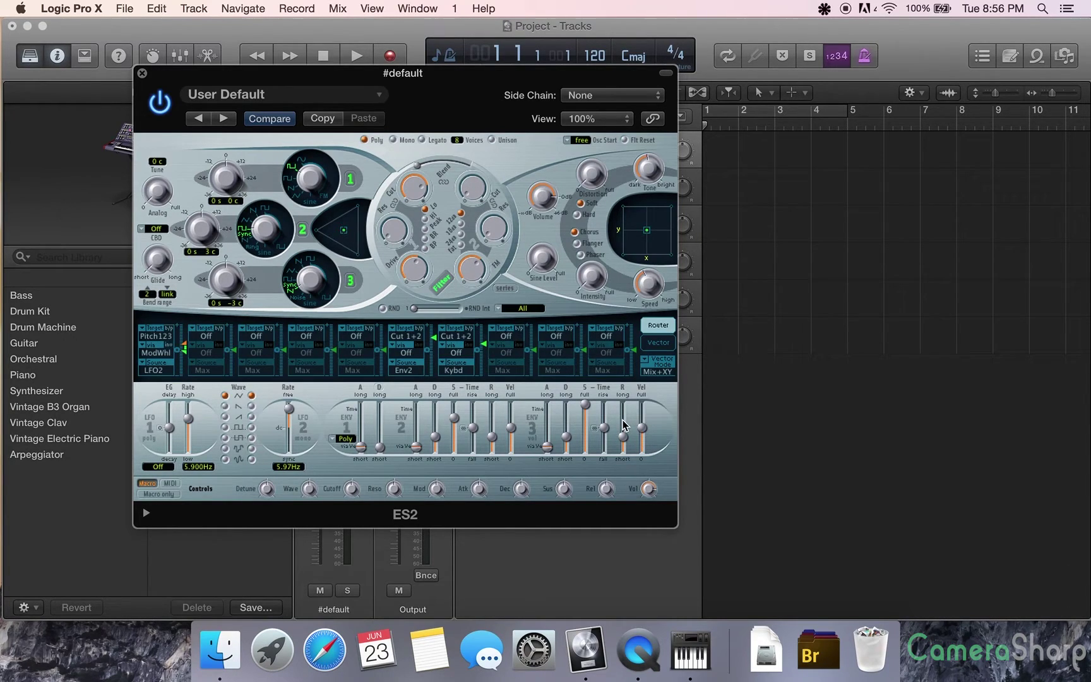
# Step: Set the ENV 3 release slider to 1200 ms
pyautogui.moveTo(623, 436); pyautogui.dragTo(623, 429)
# Step: Change oscillator 1's waveform, set oscillator 2 to Ring, and set ENV 3 release to 5600 ms
pyautogui.moveTo(303, 184); pyautogui.dragTo(311, 189)
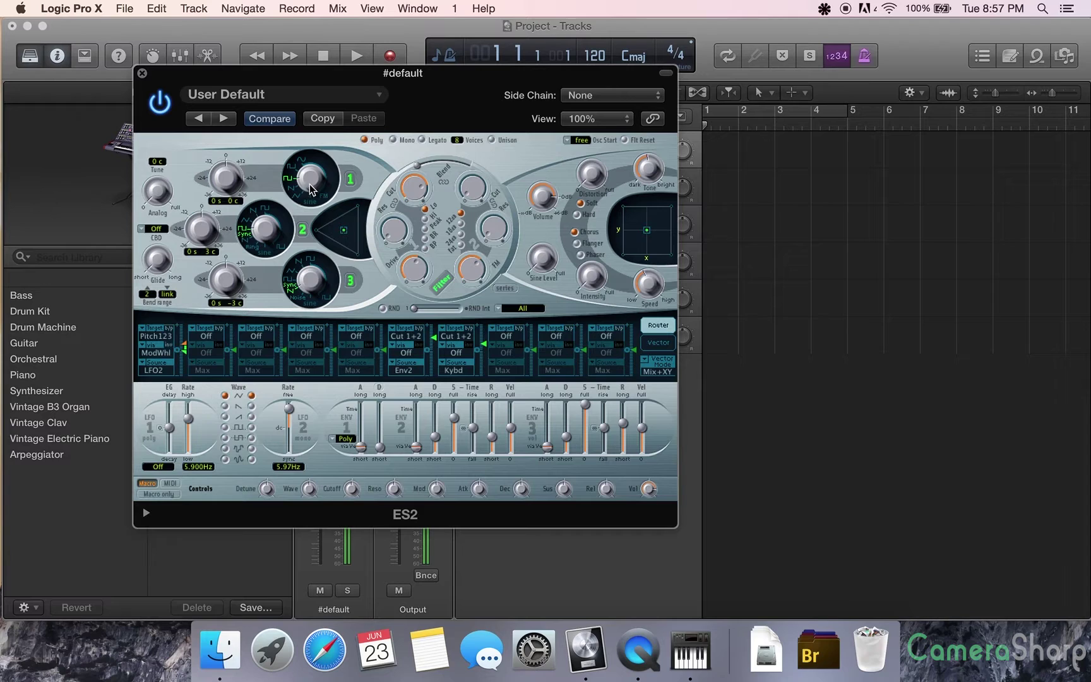
pyautogui.moveTo(265, 232)
pyautogui.mouseDown()
pyautogui.moveTo(268, 204)
pyautogui.moveTo(263, 267)
pyautogui.moveTo(308, 248)
pyautogui.mouseUp()
pyautogui.moveTo(625, 427)
pyautogui.mouseDown()
pyautogui.moveTo(626, 416)
pyautogui.moveTo(623, 428)
pyautogui.mouseUp()
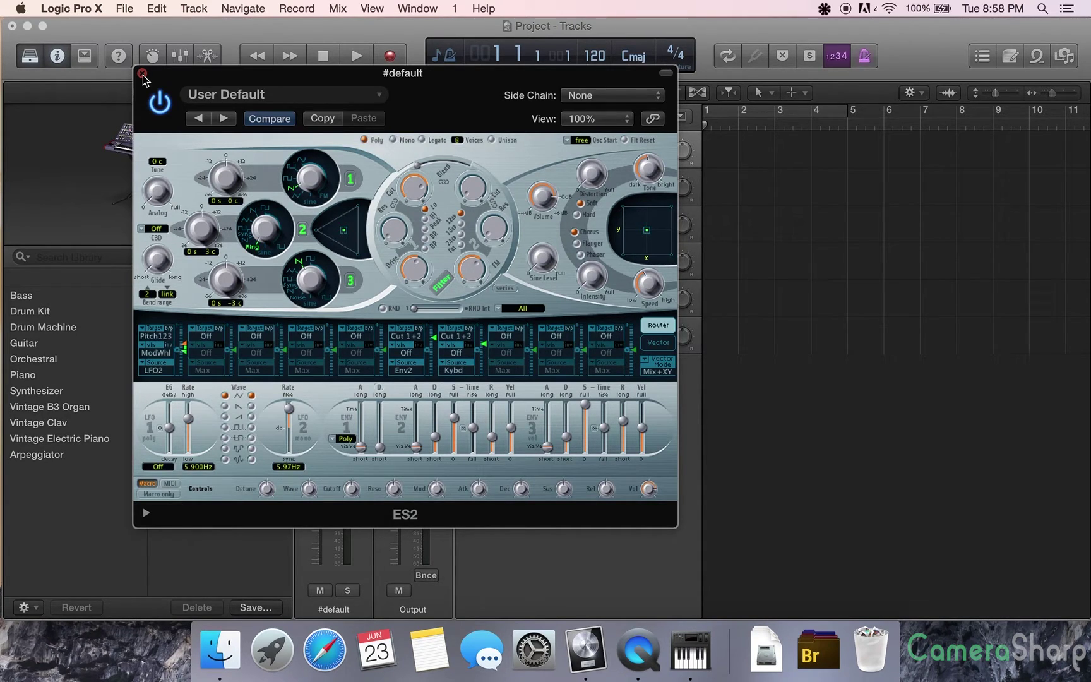
# Step: Close the ES2 plugin window to return to the tracks view
pyautogui.click(142, 74)
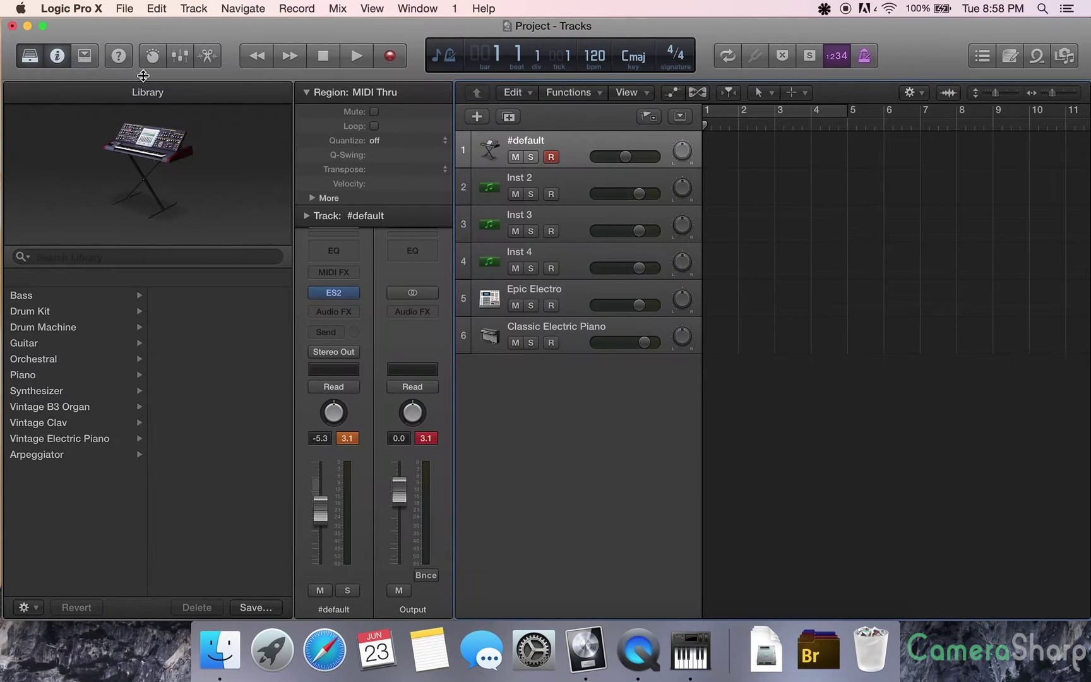